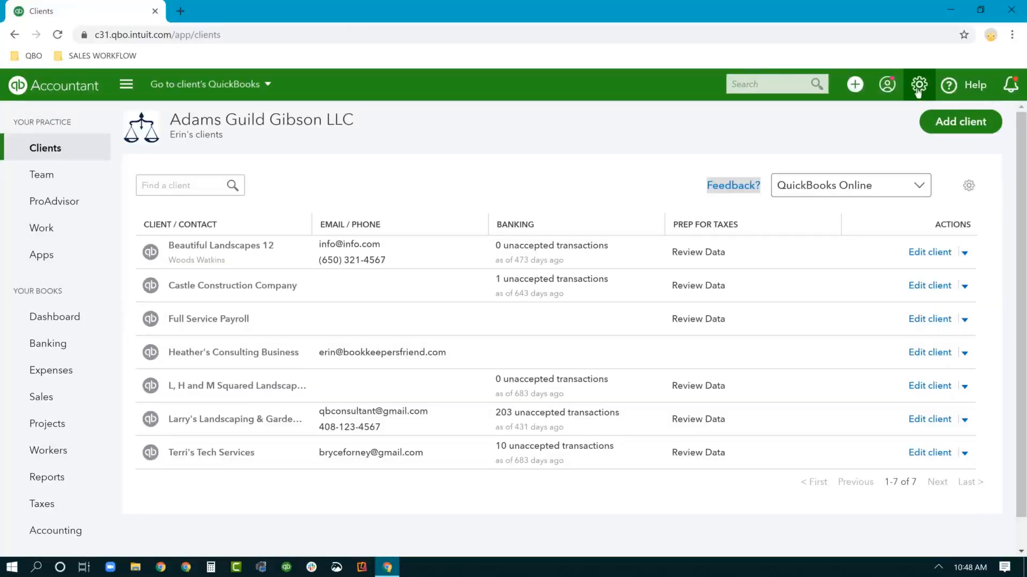
Open the Quick Create menu to show the Client and User options
left_click(919, 86)
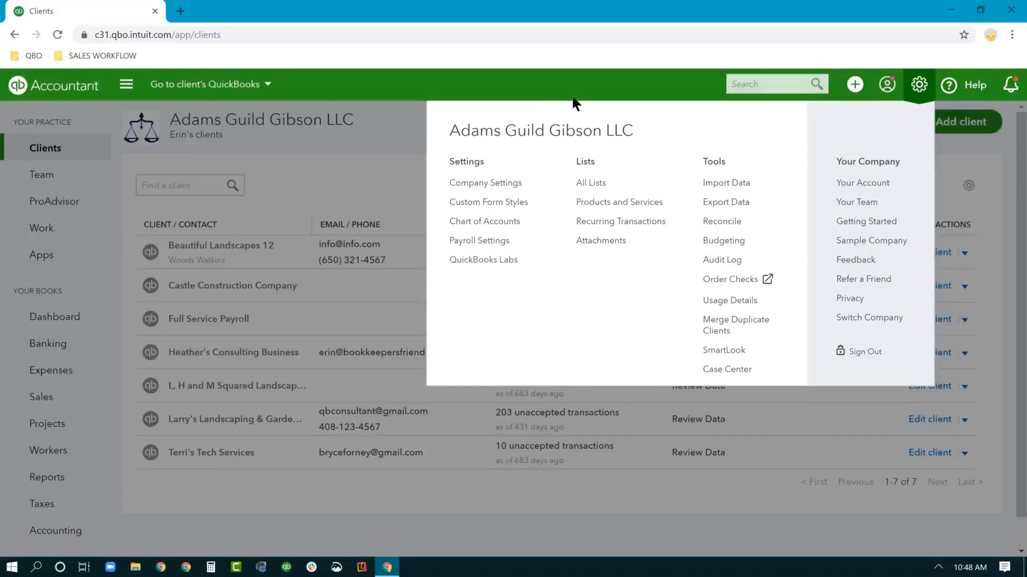
left_click(855, 86)
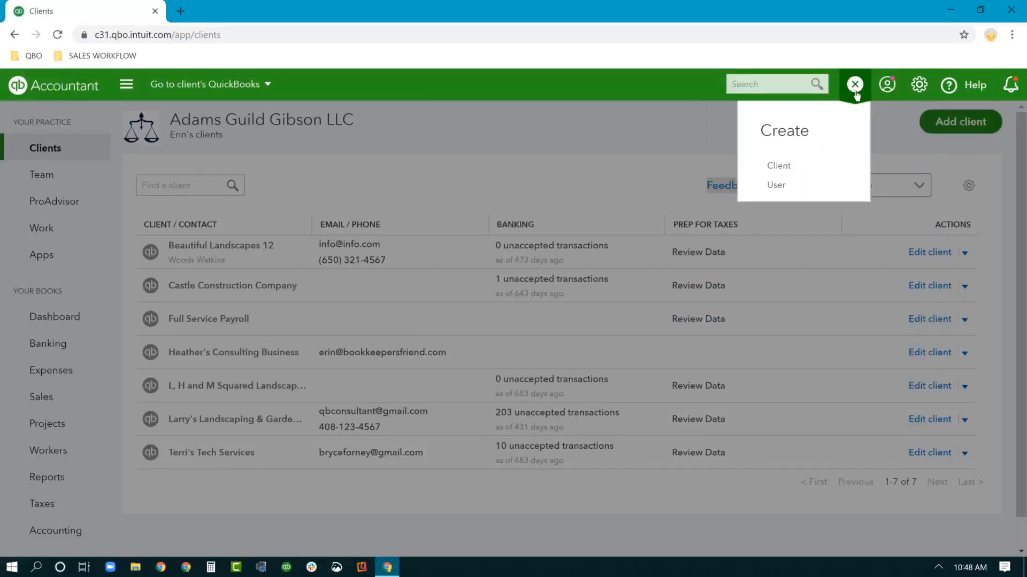
Start a new client and move through the Business name, Email and Display name fields
left_click(796, 172)
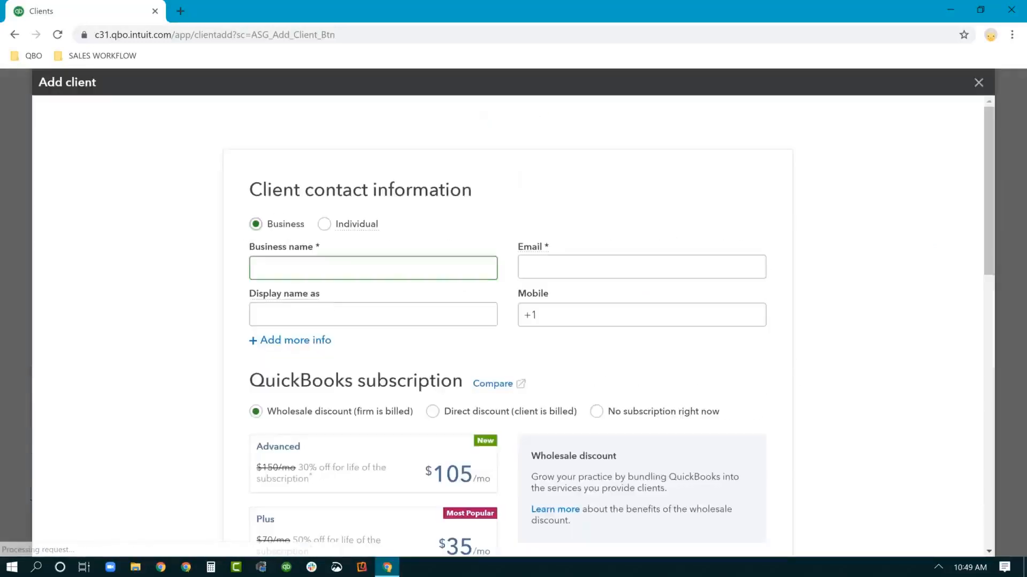
left_click(560, 267)
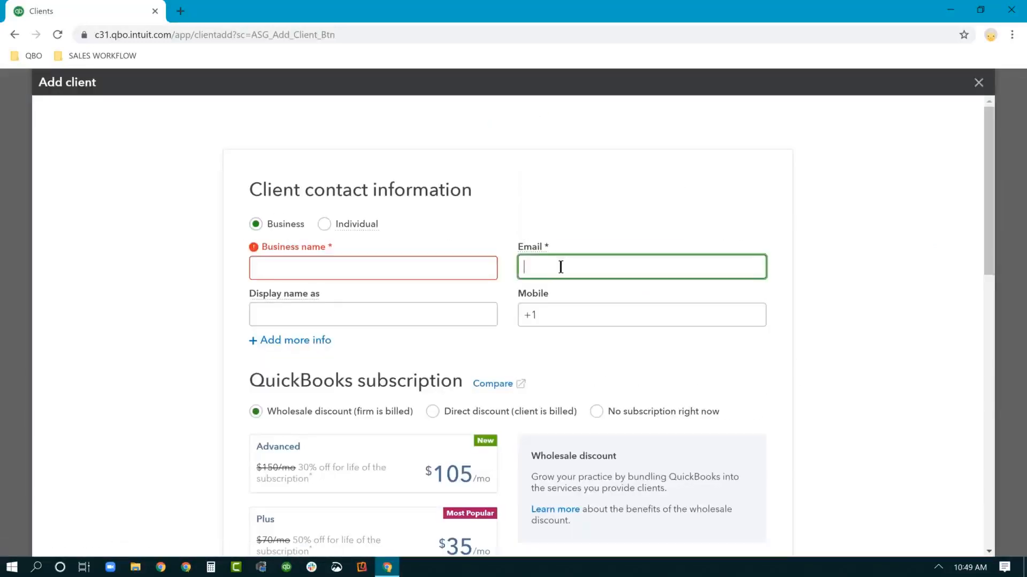
left_click(340, 318)
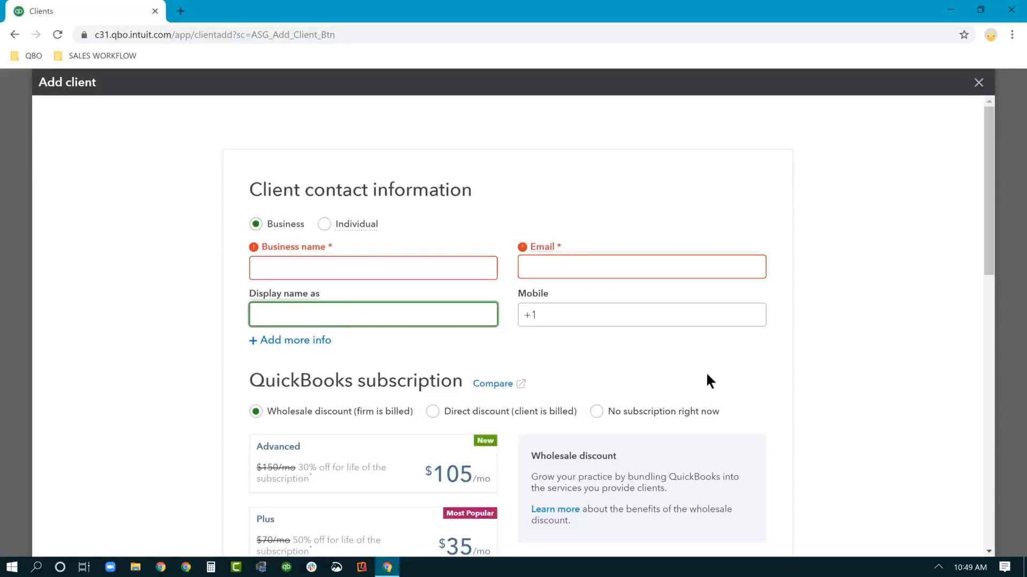
Choose Direct discount (client is billed) with the Advanced subscription plan
scroll(707, 375, "down", 2)
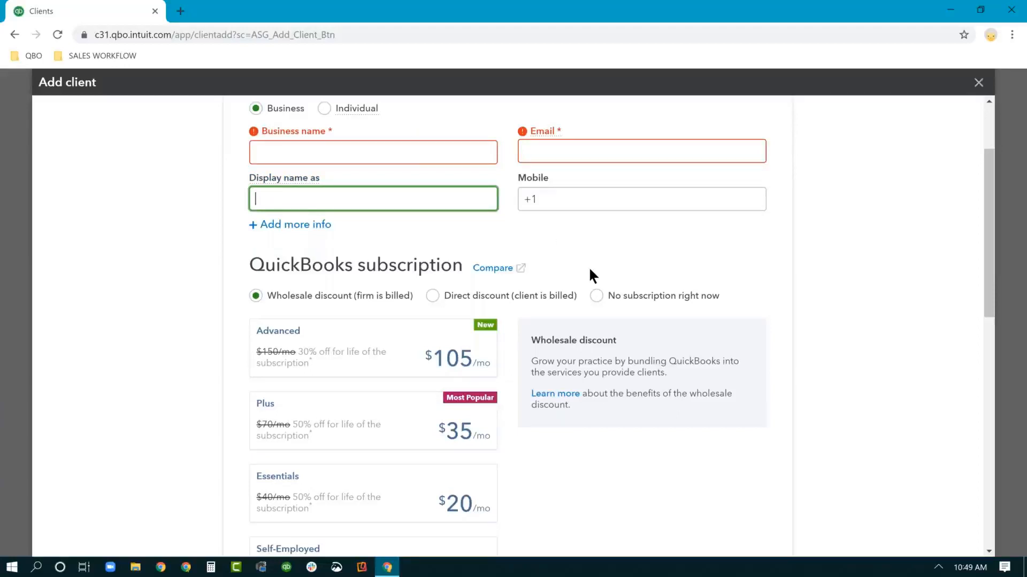
scroll(589, 275, "down", 1)
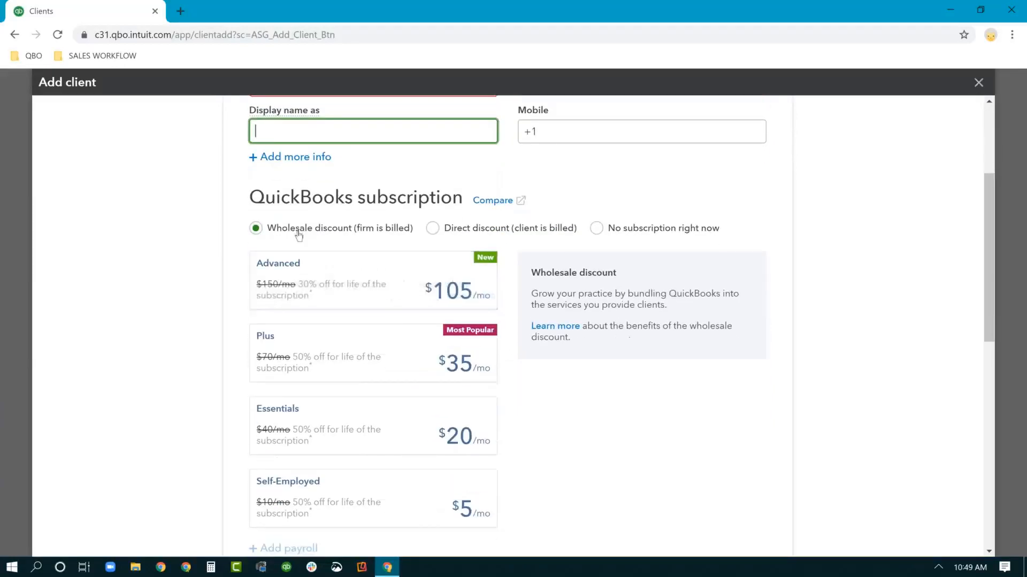
left_click(456, 312)
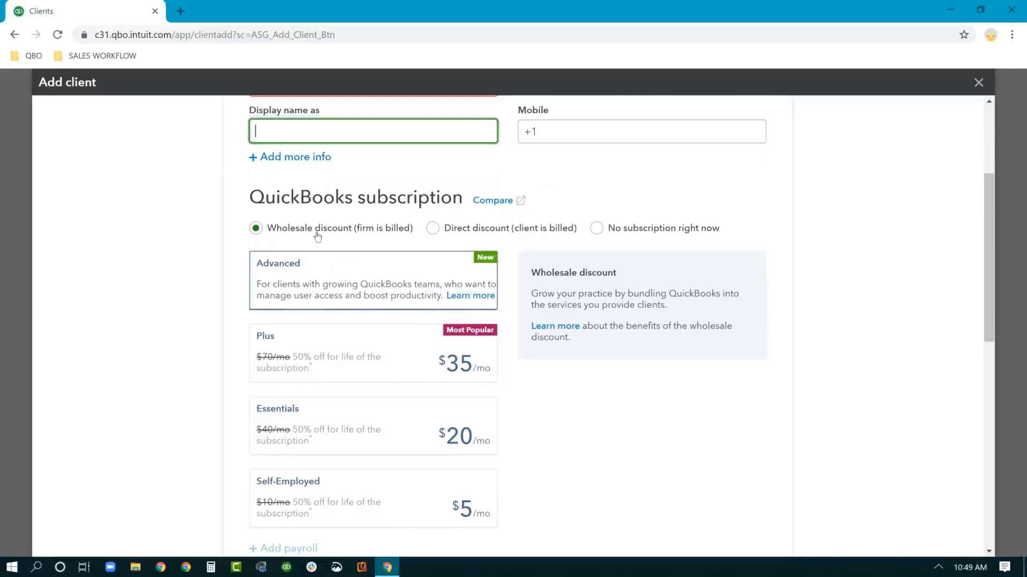
left_click(433, 230)
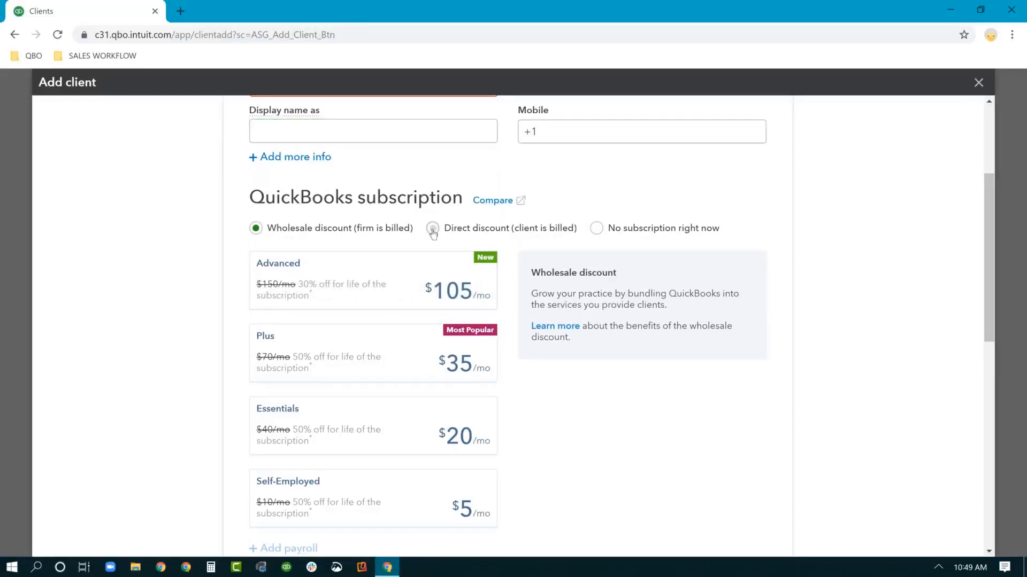
left_click(386, 277)
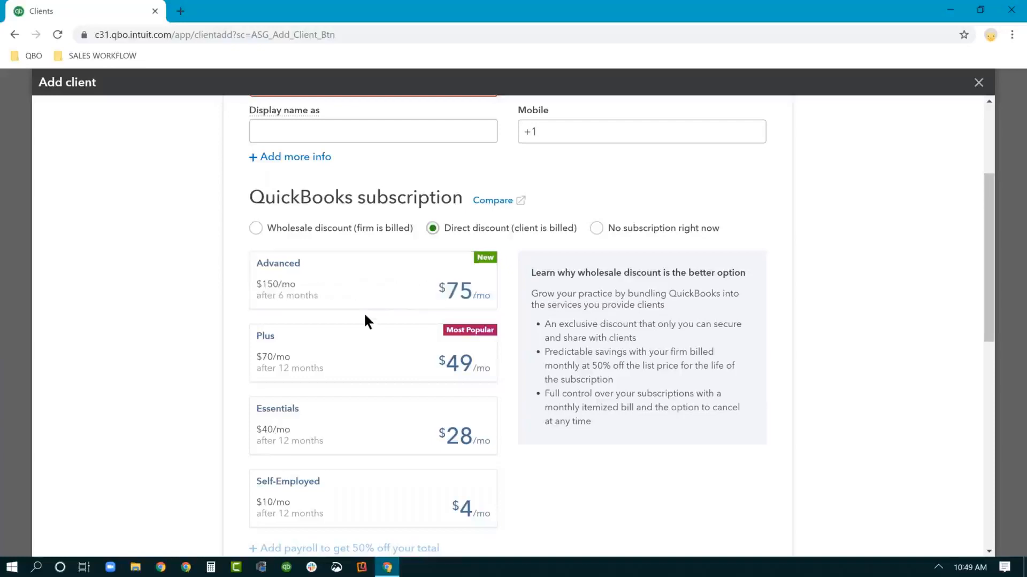
Switch billing back to Wholesale discount and review the Team access and Save sections
left_click(256, 228)
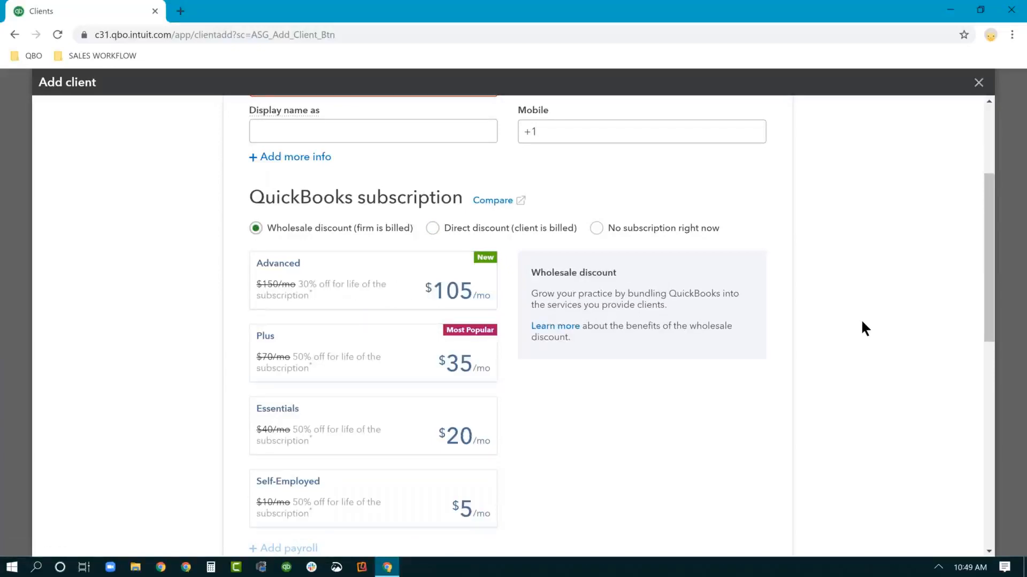
scroll(865, 328, "down", 8)
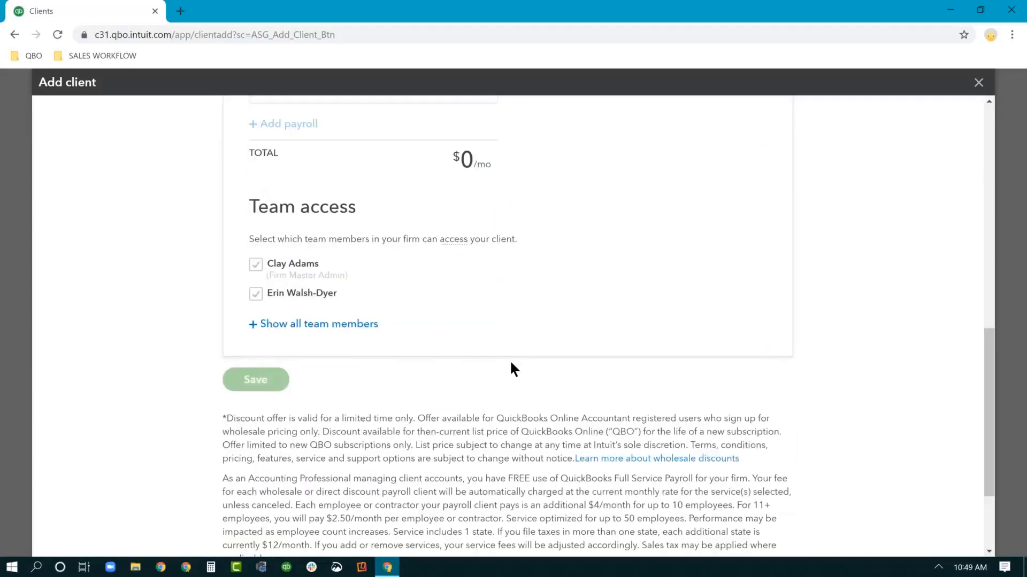
scroll(511, 363, "up", 10)
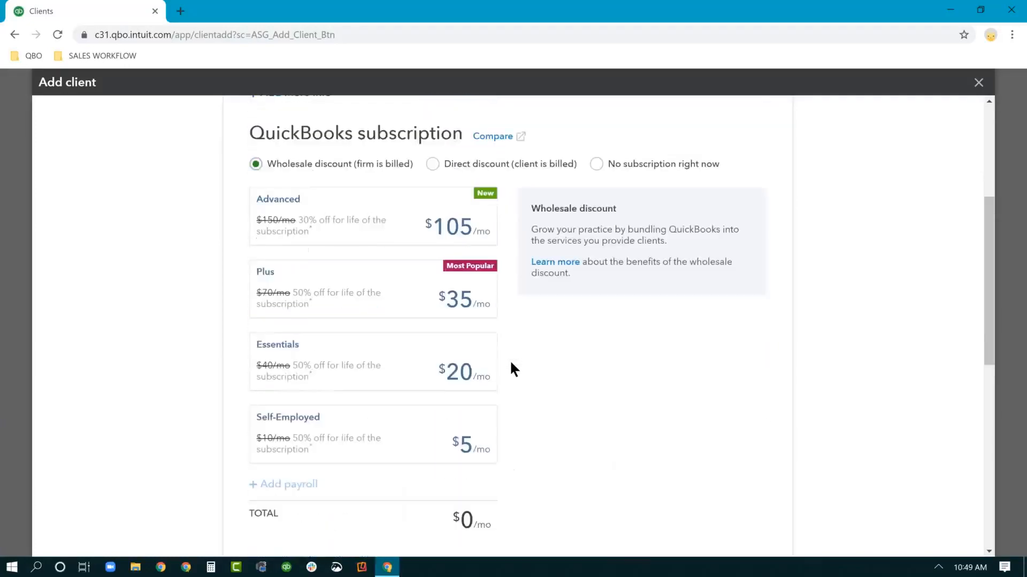
scroll(448, 311, "up", 2)
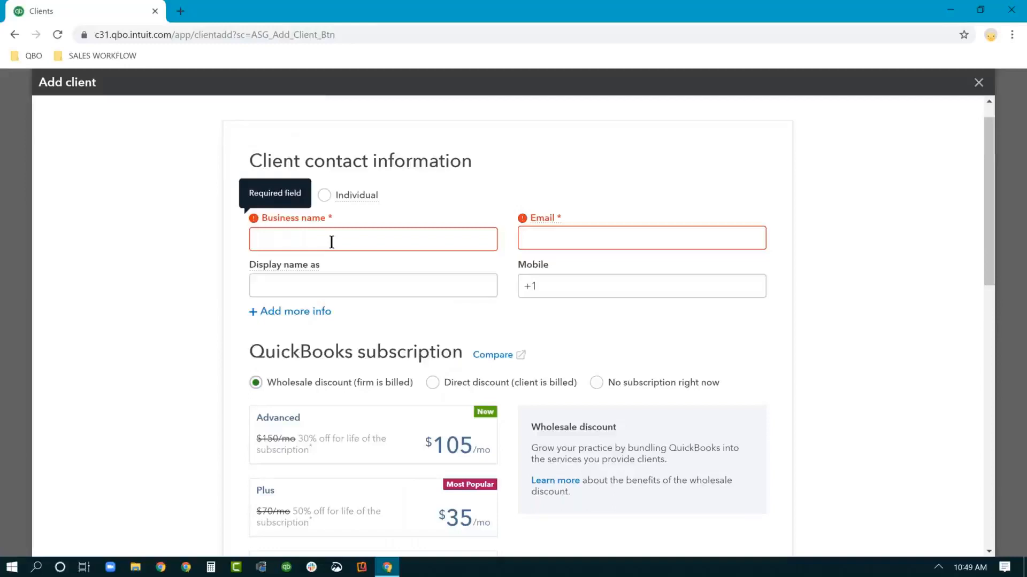
scroll(769, 471, "down", 13)
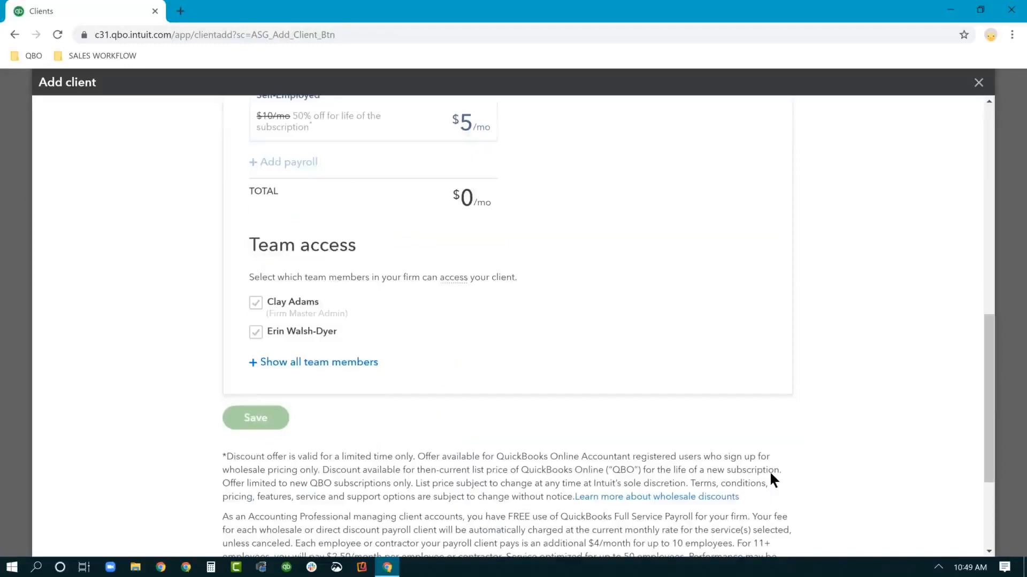
left_click_drag(223, 418, 581, 446)
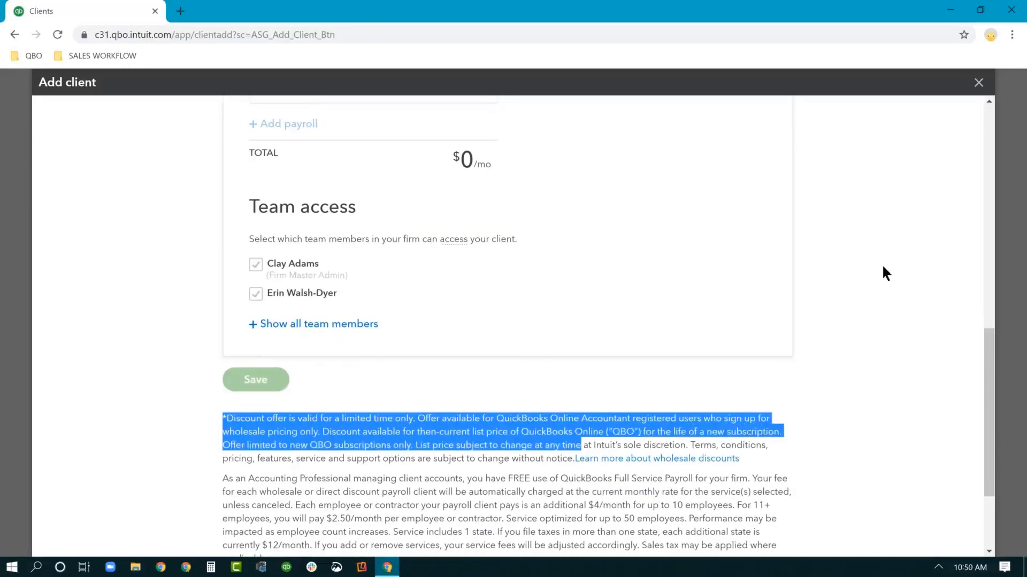
Close the Add client form and confirm leaving without saving
scroll(882, 267, "up", 8)
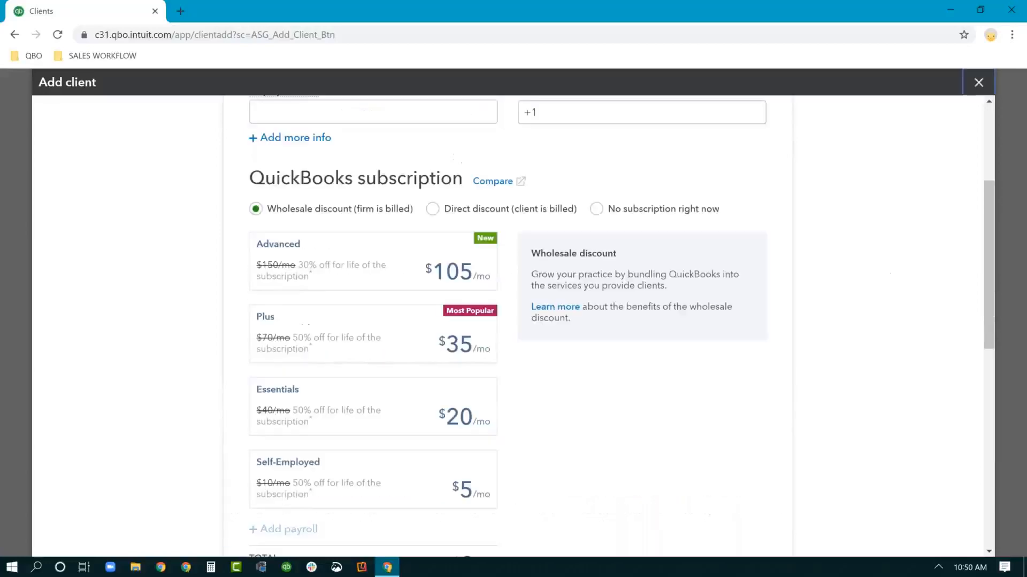
left_click(978, 82)
left_click(583, 326)
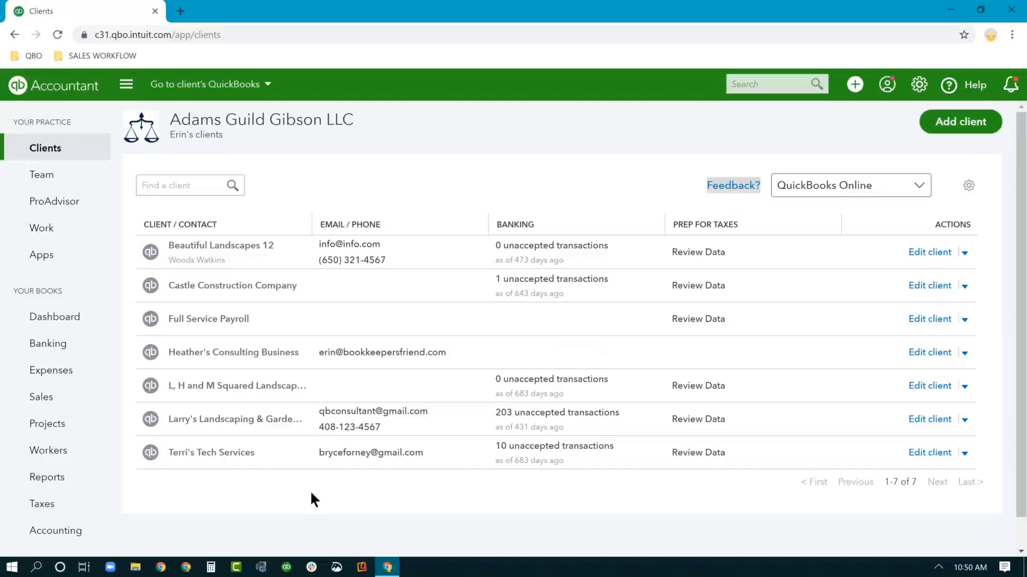
Open the gear menu containing Sign Out from the Clients list
left_click(917, 89)
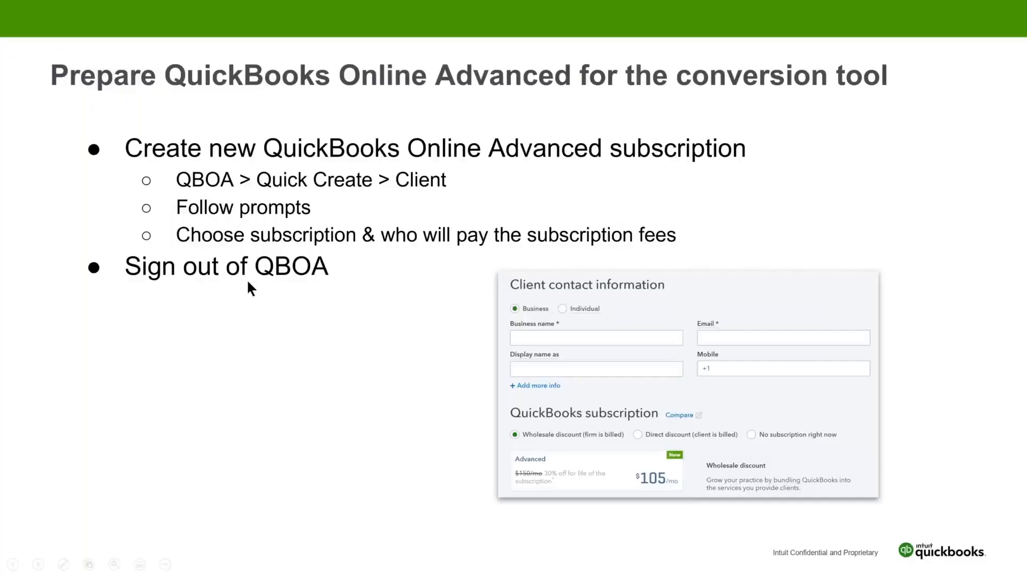
Advance the slideshow past the sign-out slide toward the desktop file
left_click(481, 352)
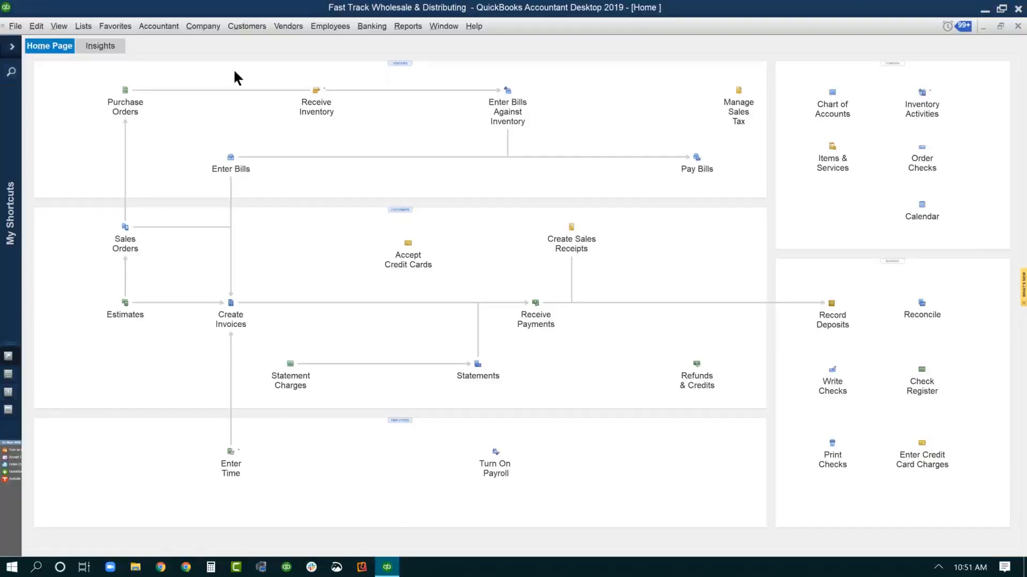
Review the file's Product Information (25039 total targets) and close the window
key("F2")
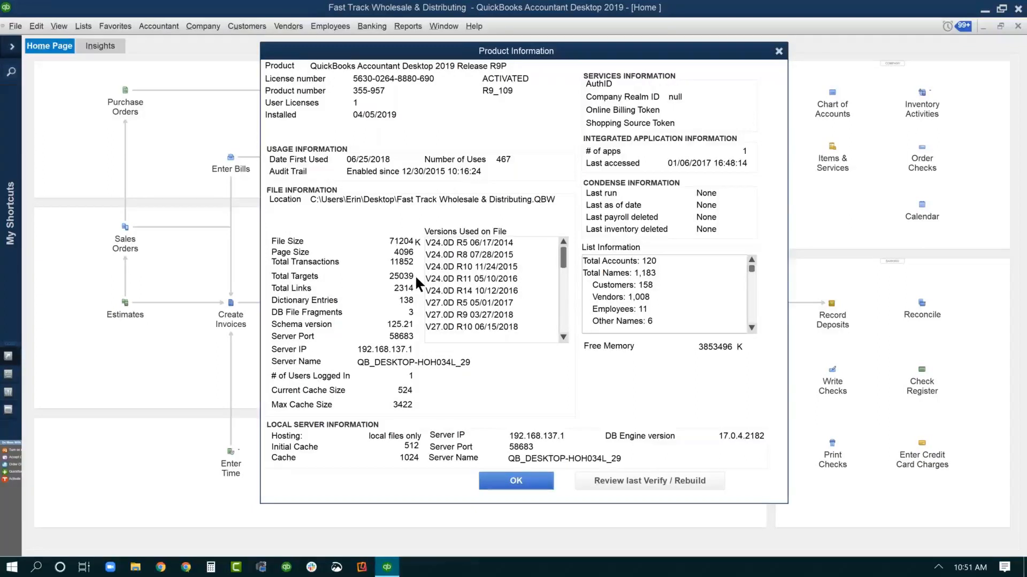
left_click(779, 51)
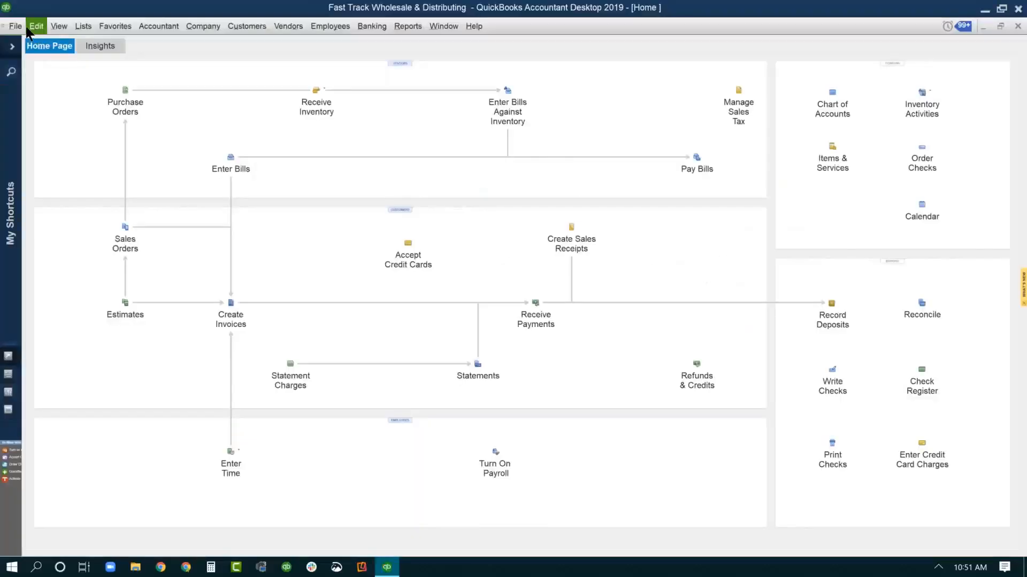
left_click(16, 25)
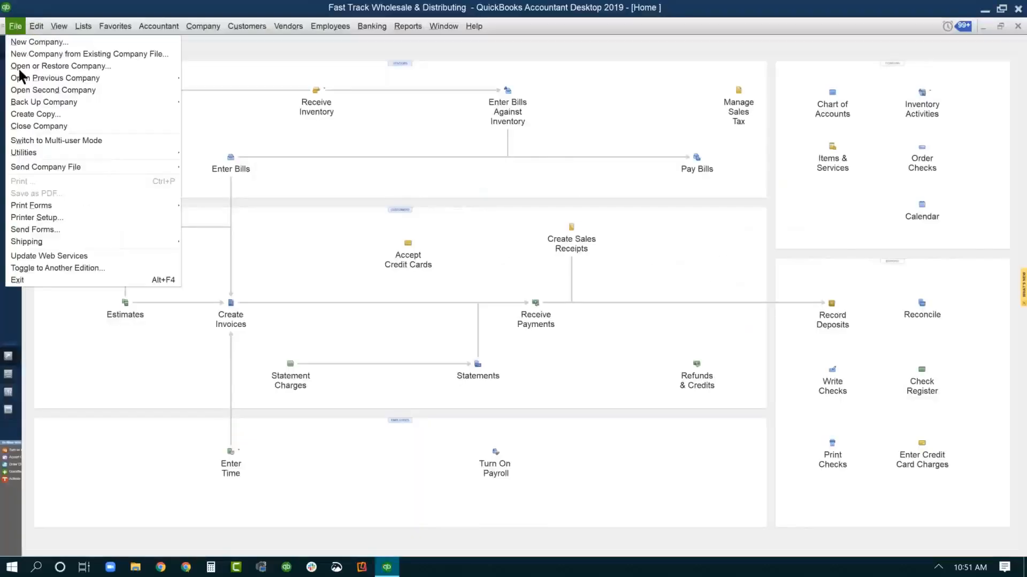
mouse_move(24, 154)
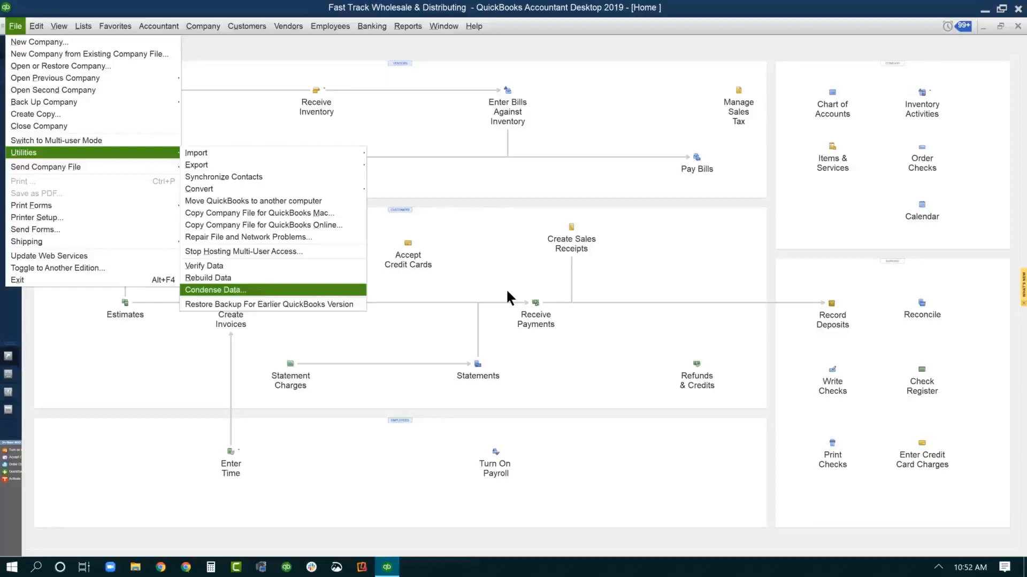
left_click(493, 271)
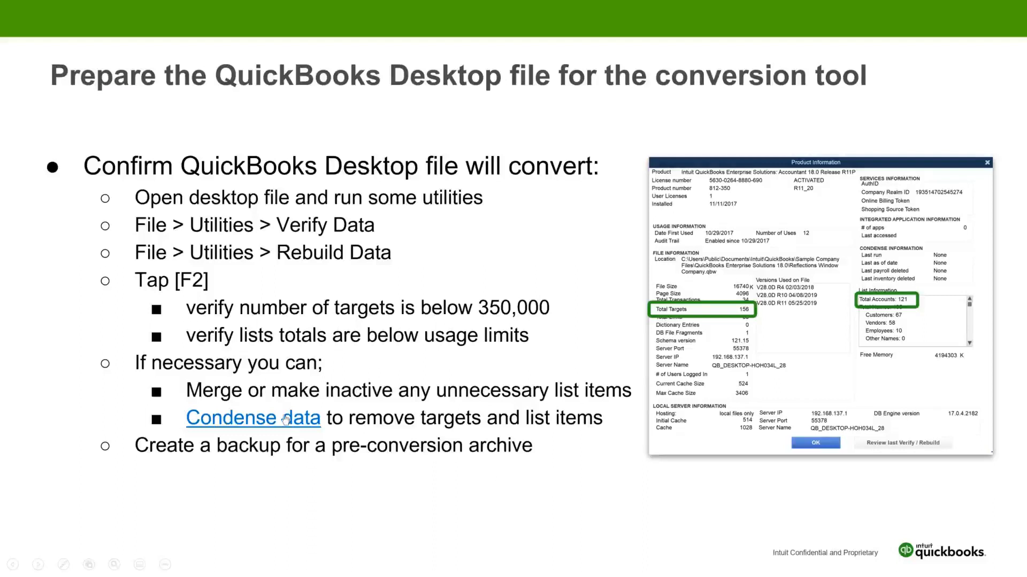
Advance to 'The conversion process' slide and close the QuickBooks Online settings overview
left_click(326, 472)
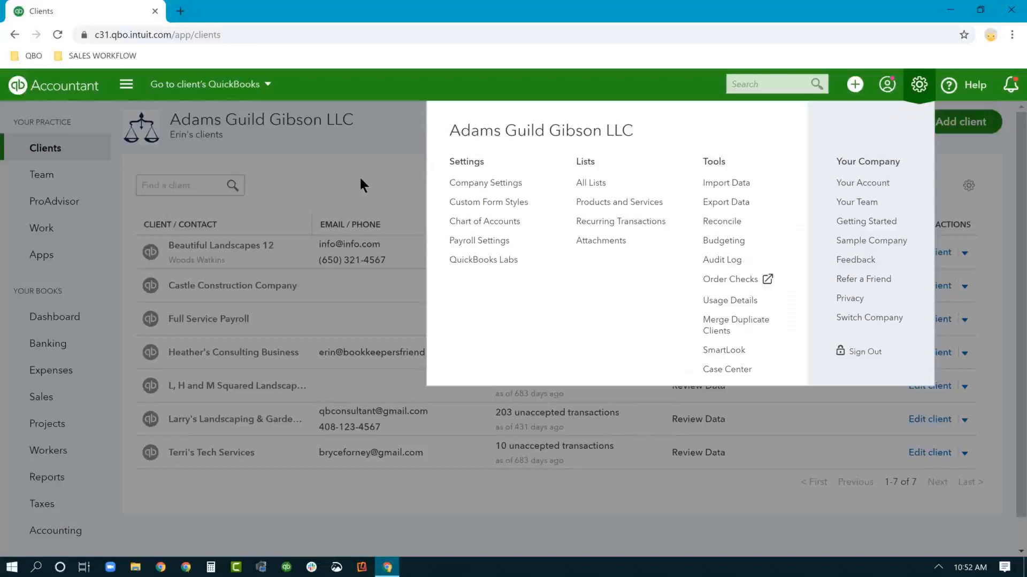
left_click(360, 181)
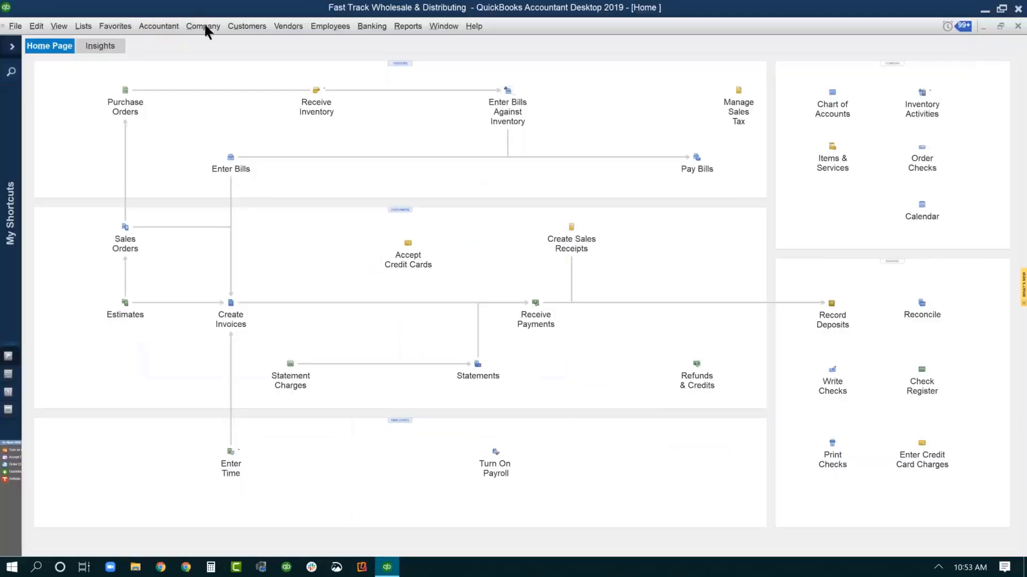
Launch Company > Export Company File to QuickBooks Online and start the export
left_click(205, 27)
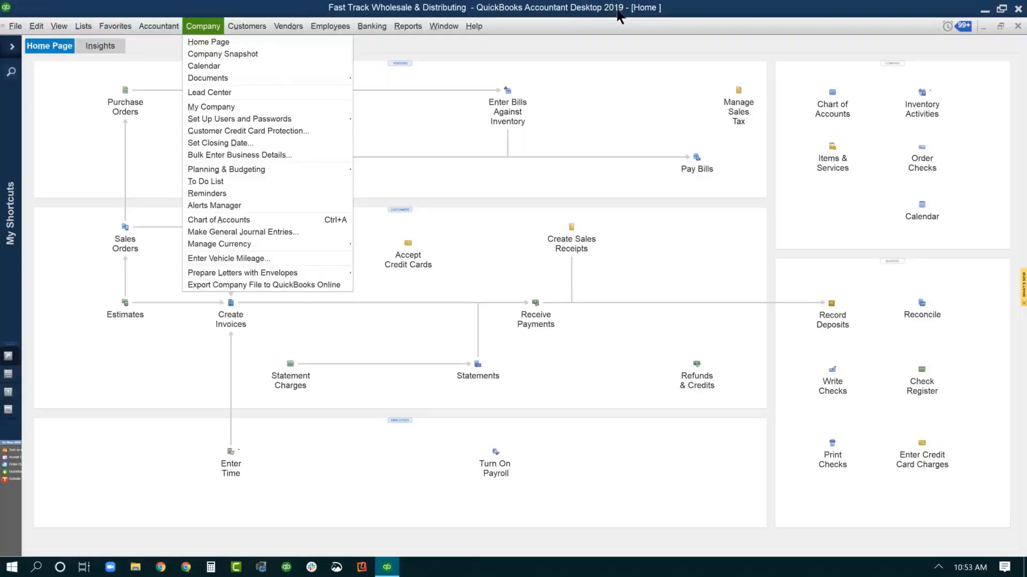
left_click(301, 288)
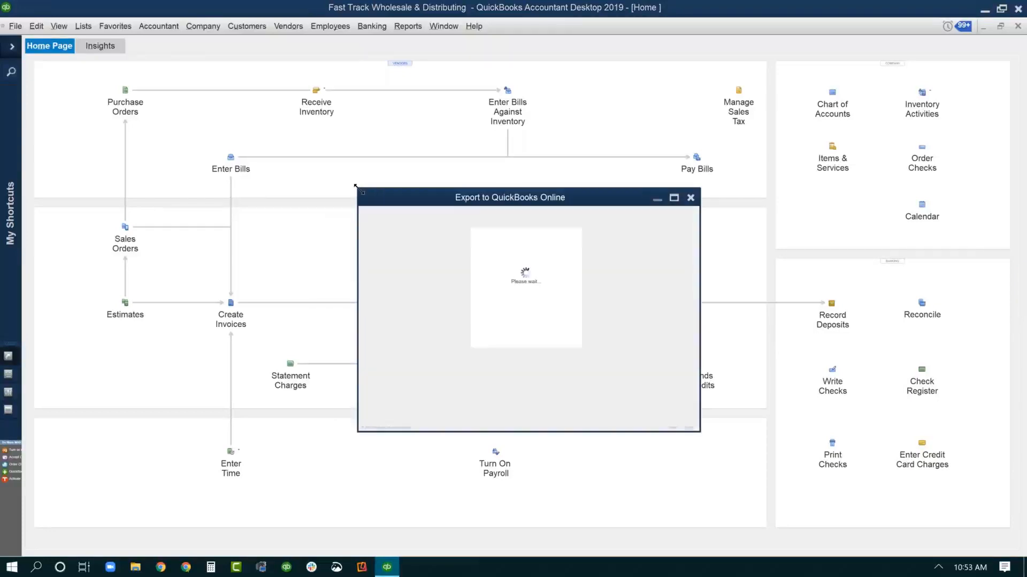
left_click(498, 395)
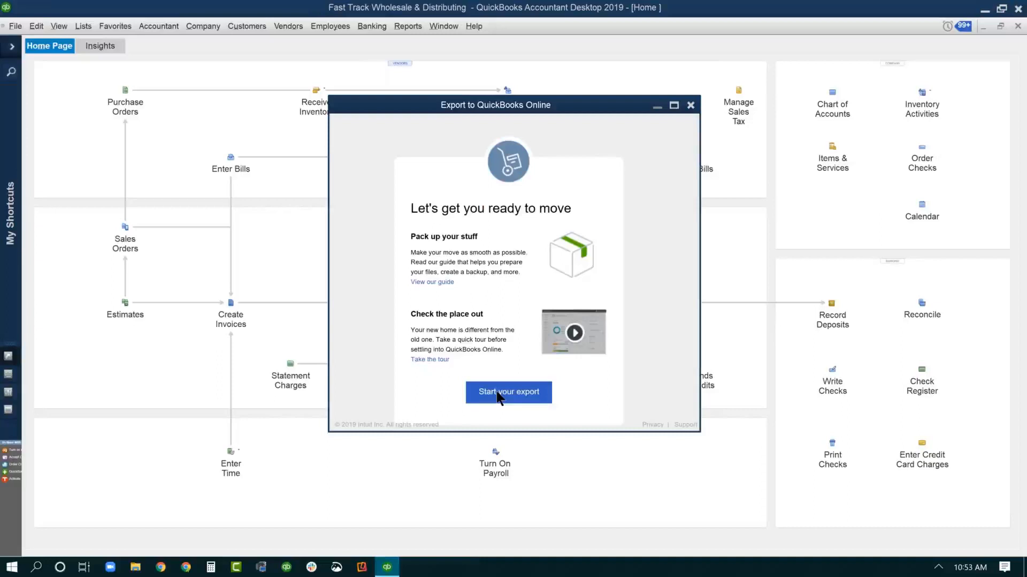
Sign in to QuickBooks Online Accountant with the accountant's e-mail and password
left_click(465, 279)
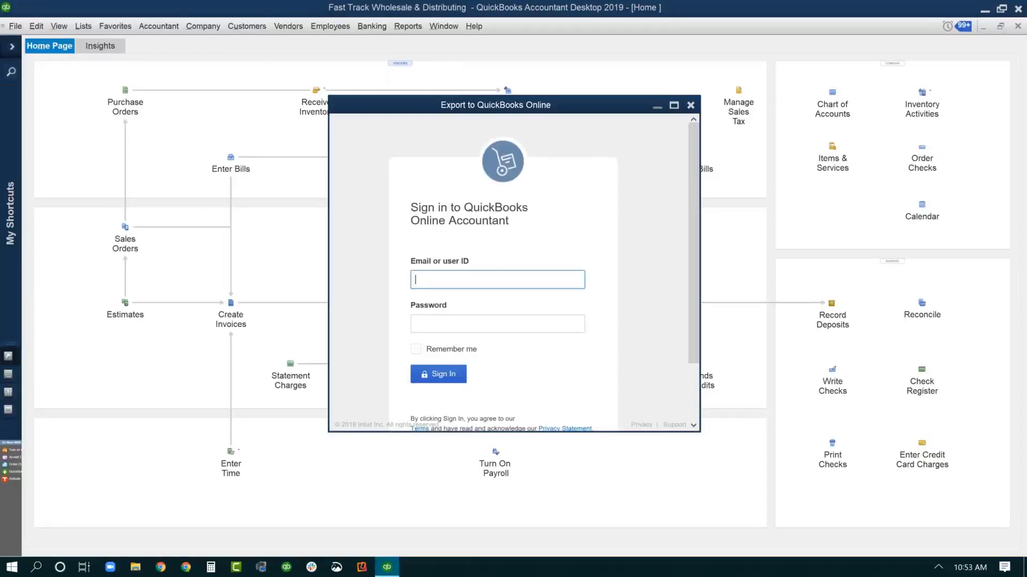
key("Tab")
type("•••••••••••••••")
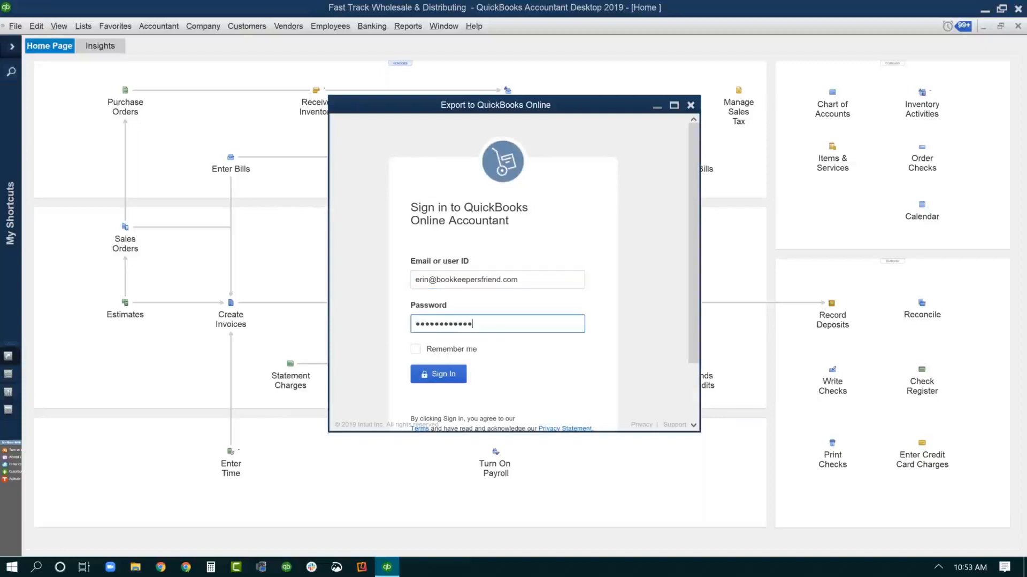
key("Return")
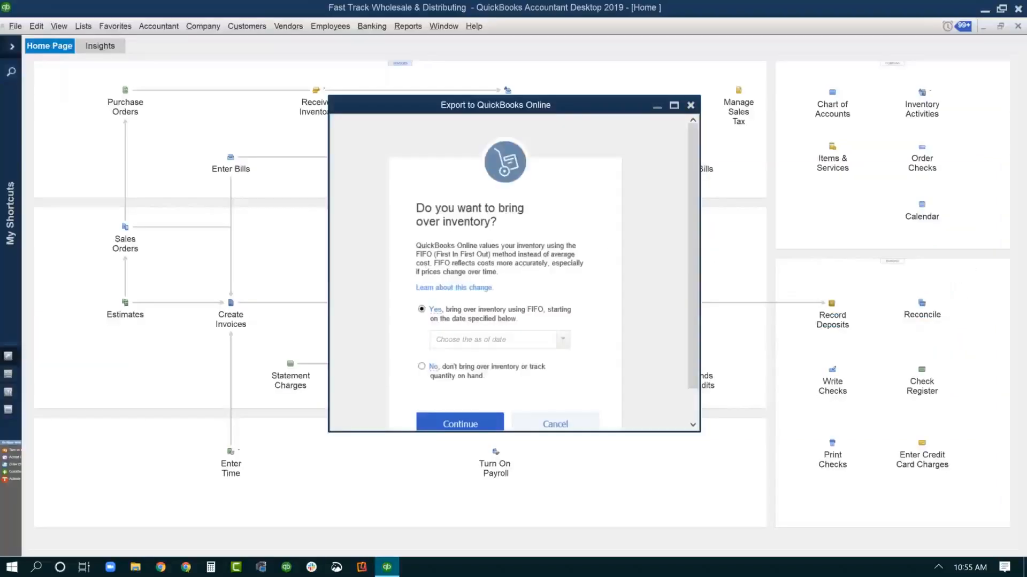
Bring inventory over with an as-of date in August 2019
scroll(695, 342, "down", 1)
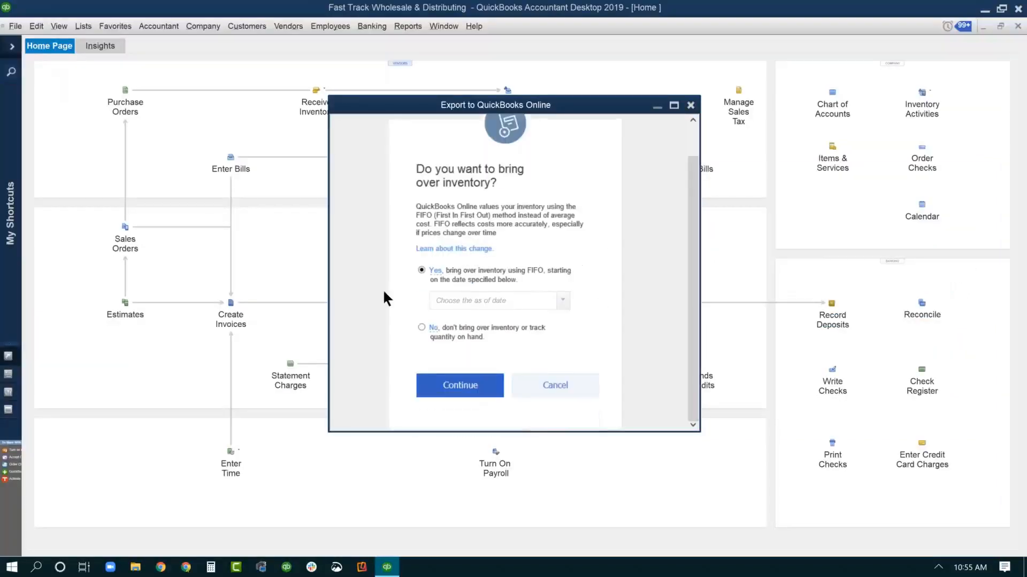
left_click(471, 388)
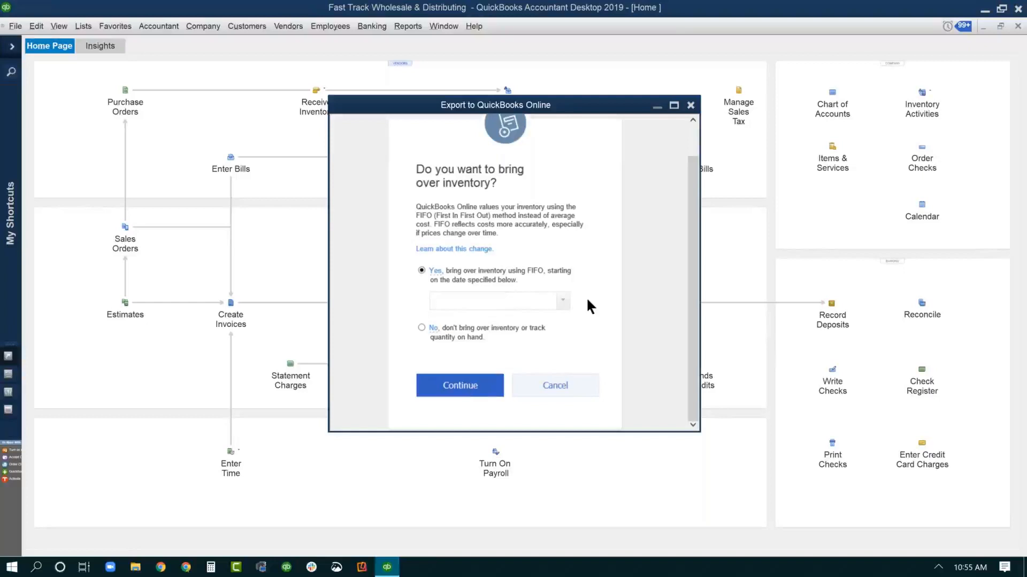
left_click(560, 306)
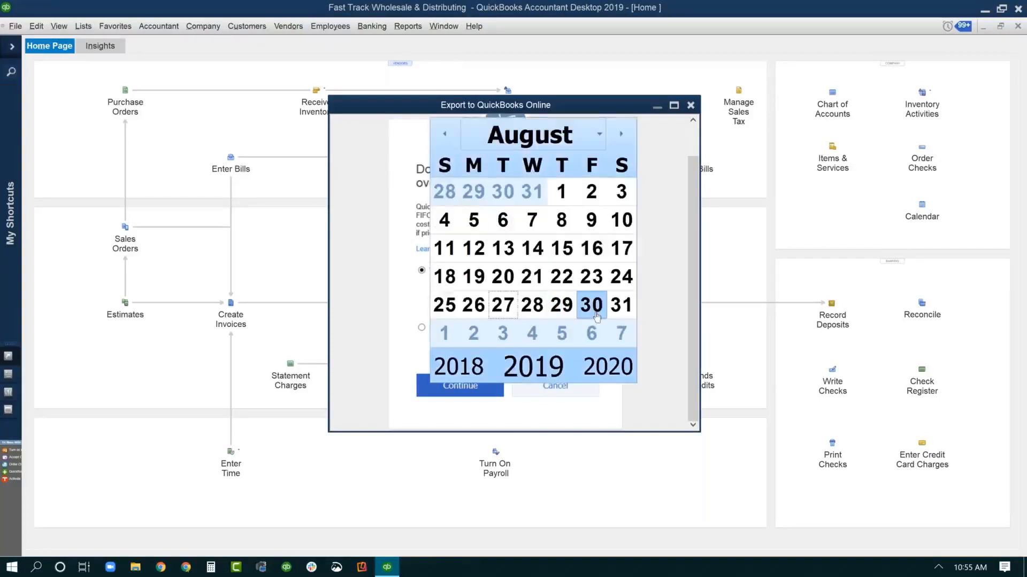
left_click(621, 303)
left_click(458, 386)
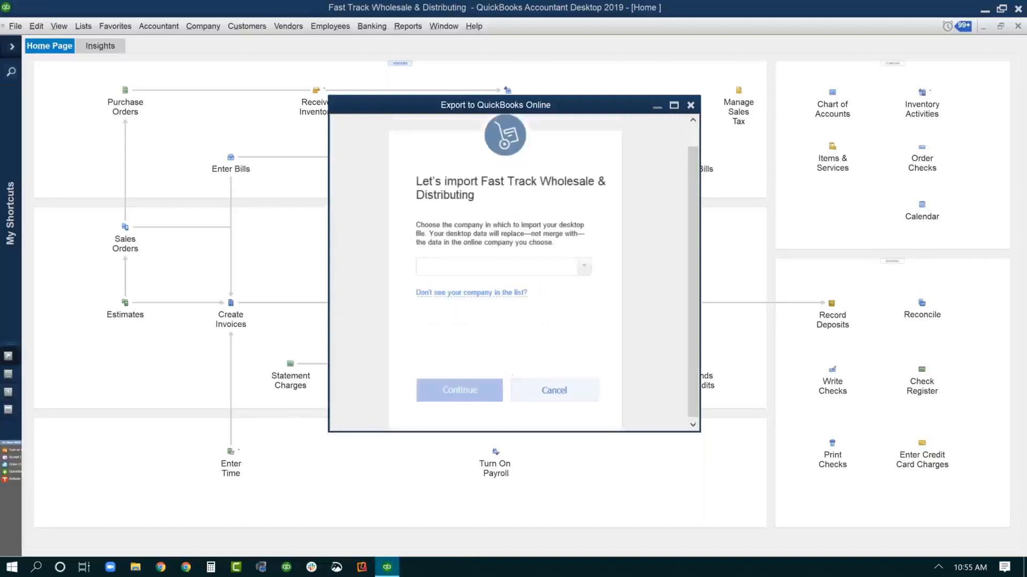
Select Fast Track Wholesale & Distributing as the online company to replace
left_click(584, 262)
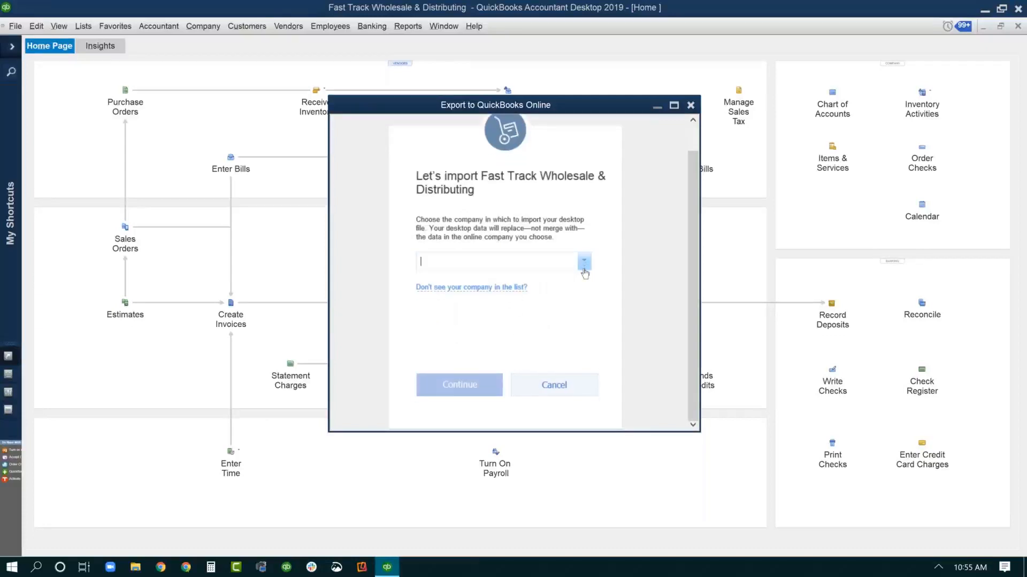
left_click(584, 272)
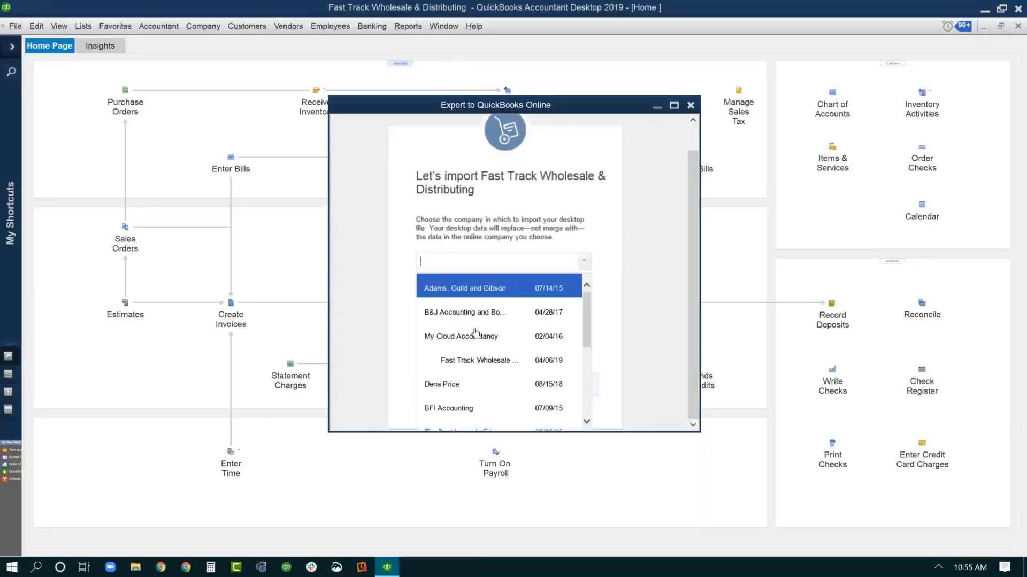
left_click(497, 364)
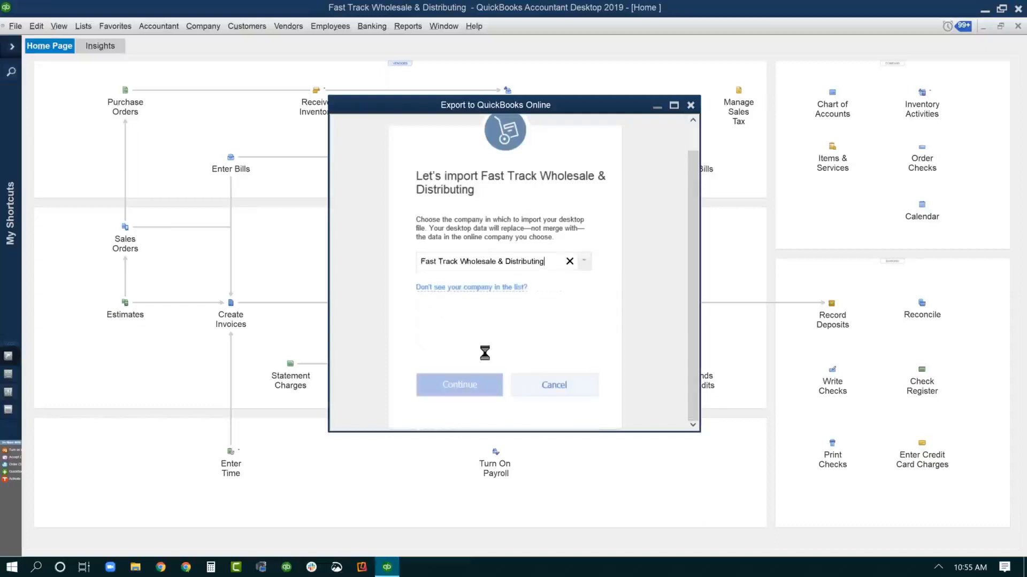
left_click(457, 383)
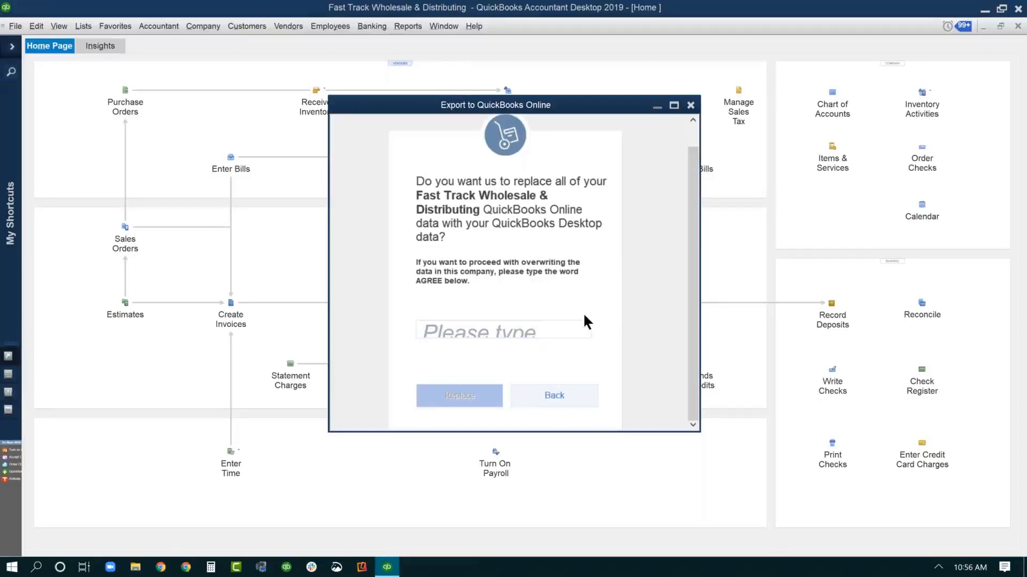
Cancel the export to QuickBooks Online without replacing online data, then show Company > Export Company File
left_click(690, 106)
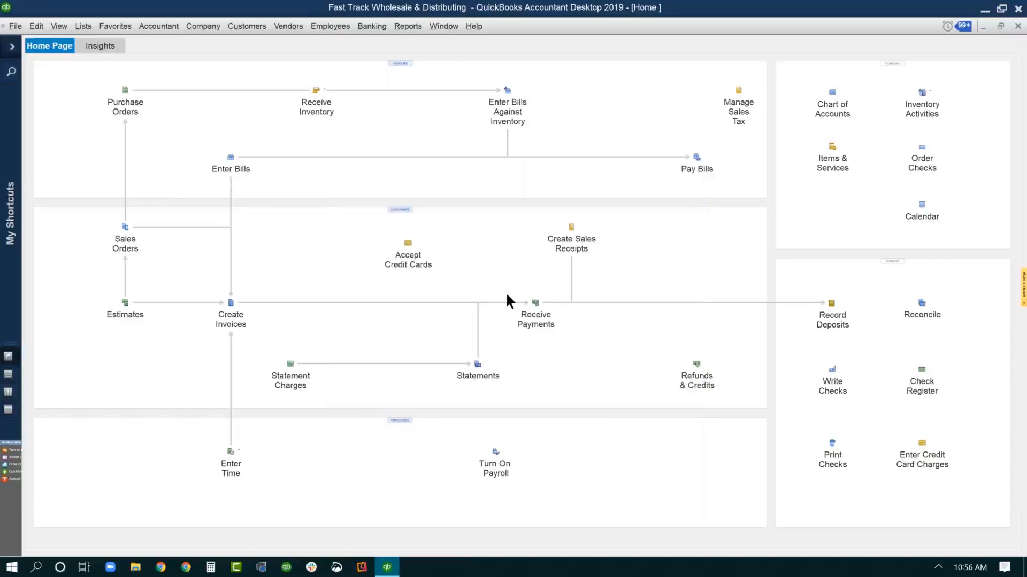
left_click(211, 27)
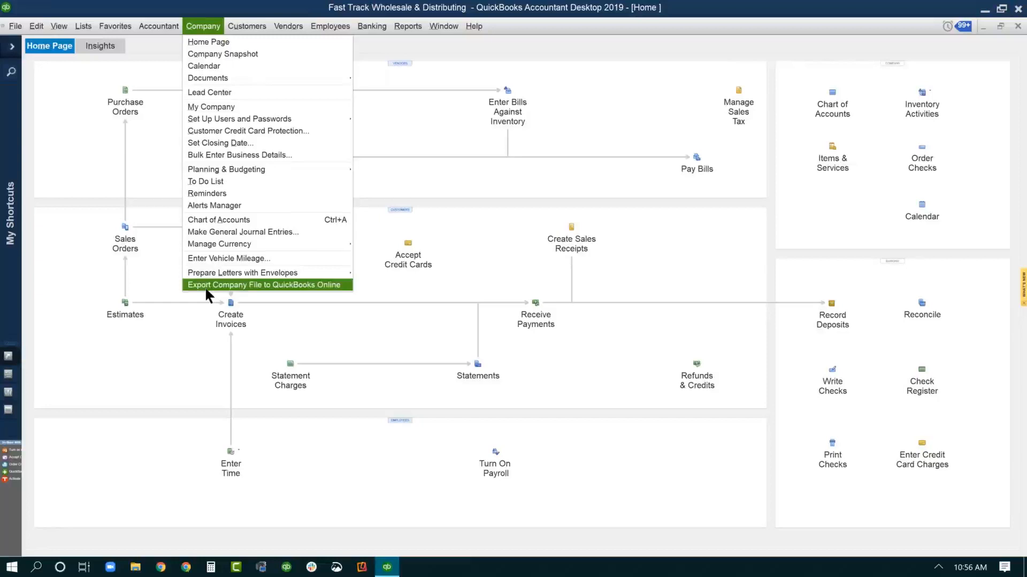